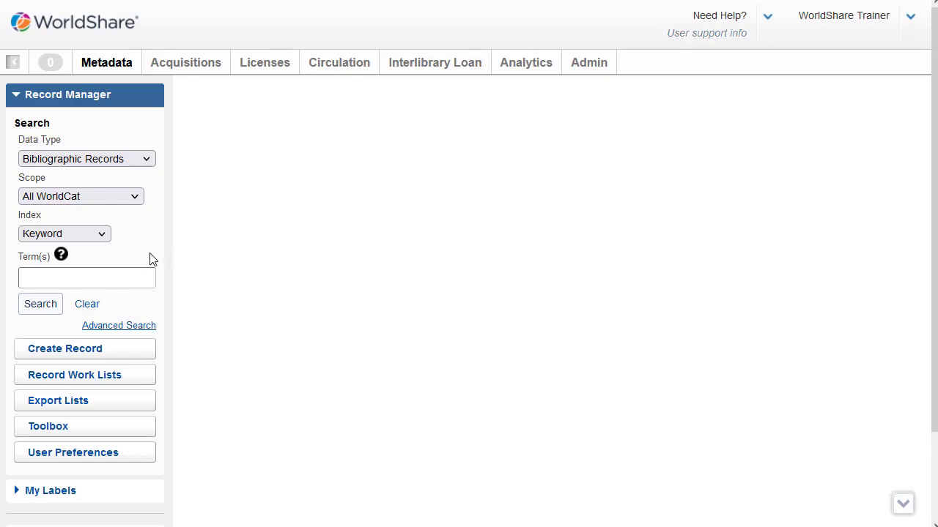
Open the Need Help menu at the top right to see General Help, Contact Support and Community Center
mouse_move(60, 258)
left_click(768, 17)
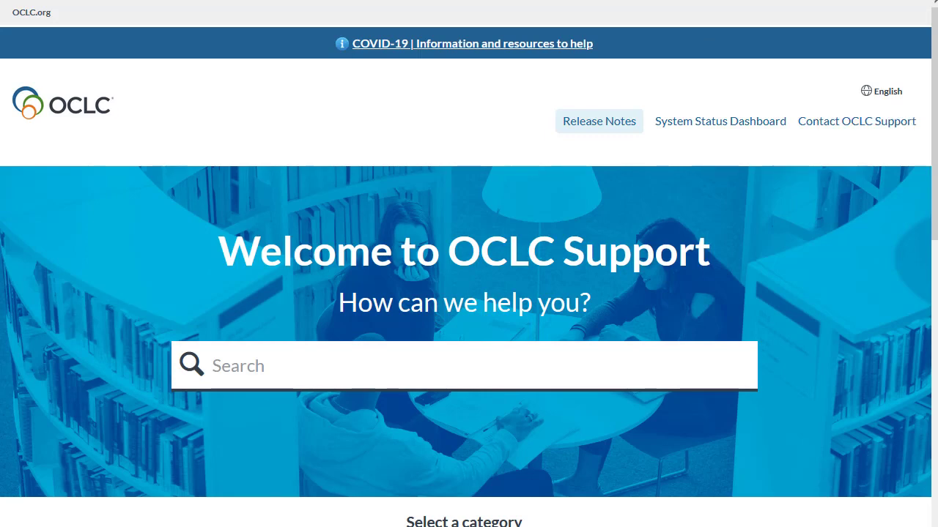
Scroll down to Select a category and open the Librarians' Toolbox guides for searching WorldCat indexes
scroll(762, 315, "down", 2)
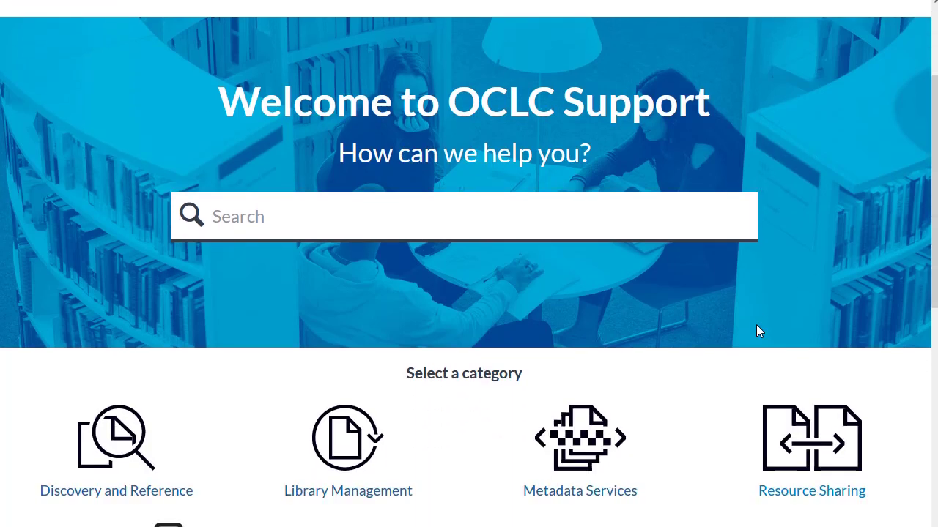
scroll(755, 329, "down", 1)
scroll(755, 335, "down", 1)
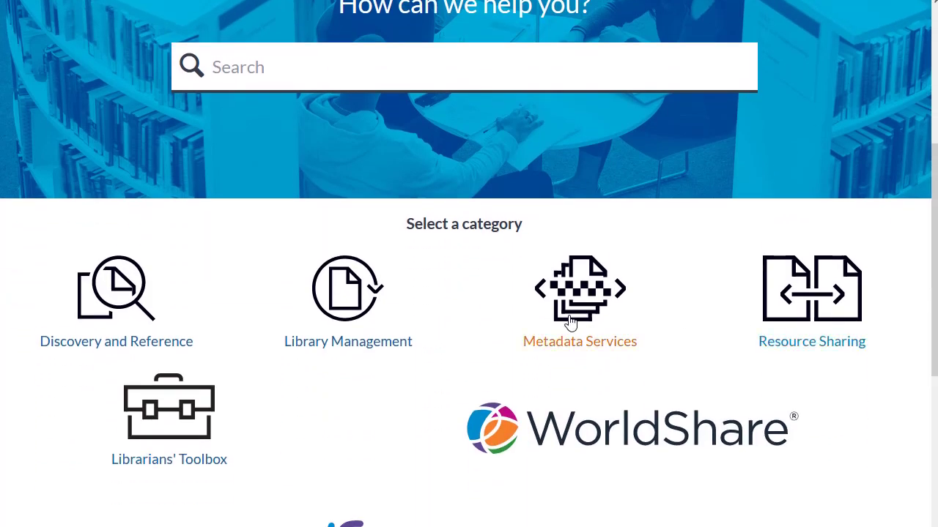
scroll(556, 322, "down", 1)
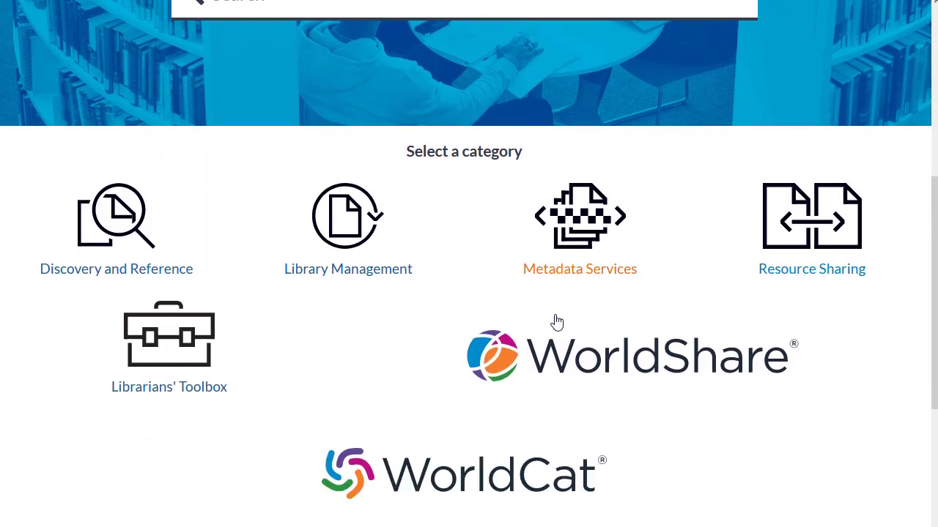
left_click(159, 324)
scroll(667, 372, "down", 1)
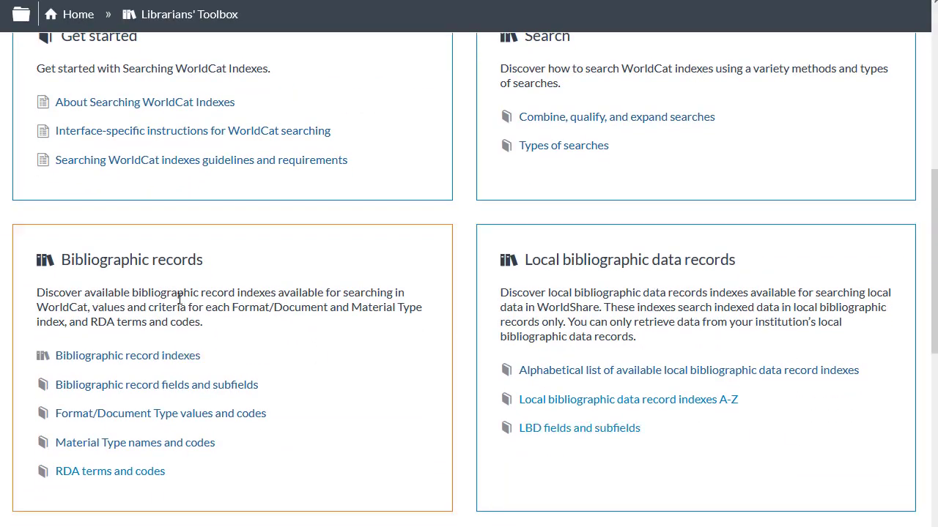
Open the Bibliographic records guide and scroll to its index pages list, A-C through S-Z
left_click(128, 261)
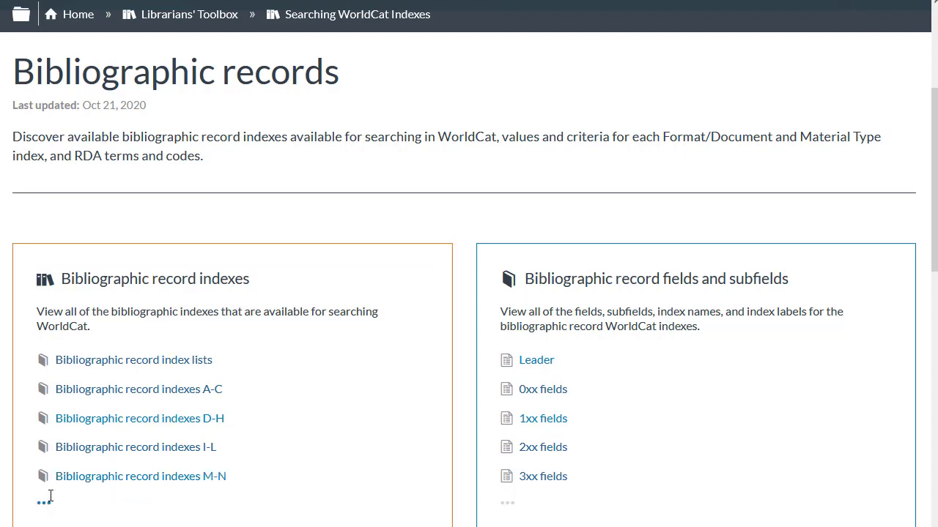
scroll(98, 494, "down", 2)
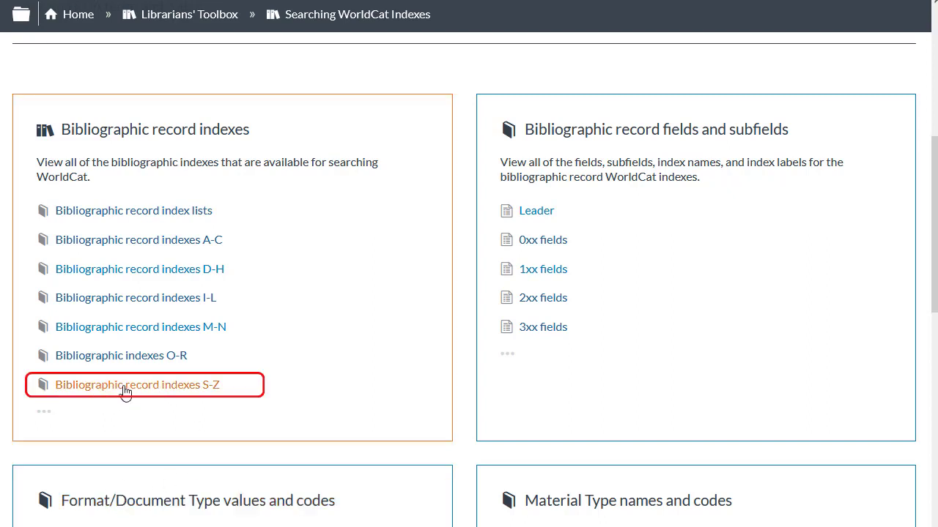
Go from Bibliographic record indexes S-Z to the Title index page
left_click(124, 391)
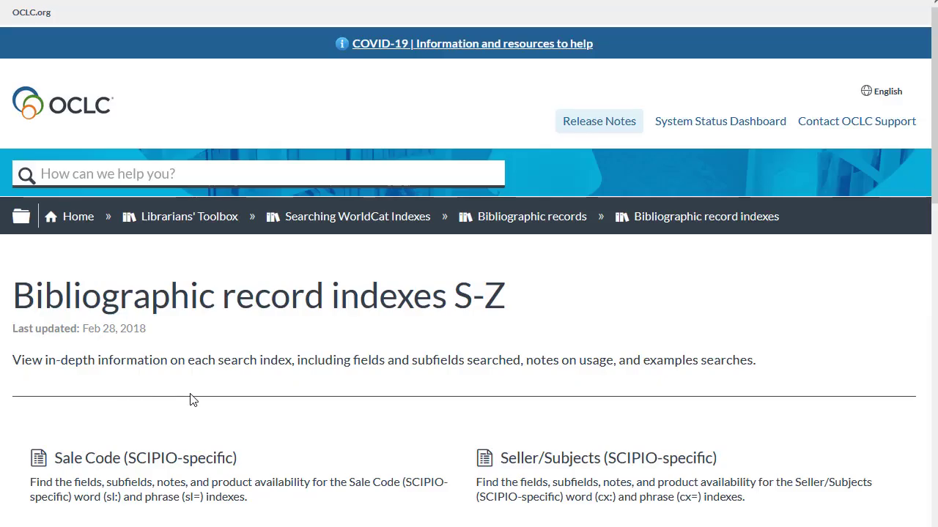
scroll(190, 400, "down", 5)
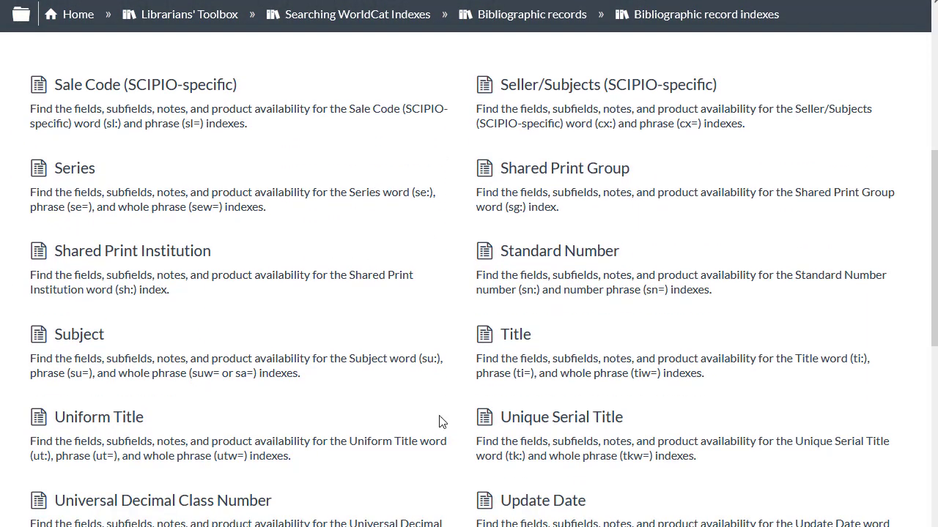
left_click(525, 341)
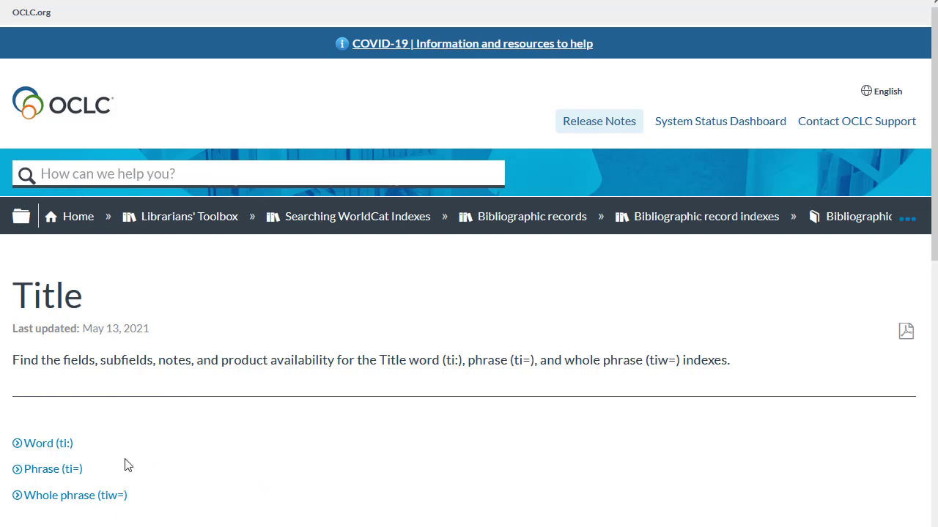
Expand the Word (ti:) index details and scroll through its examples and fields
left_click(62, 448)
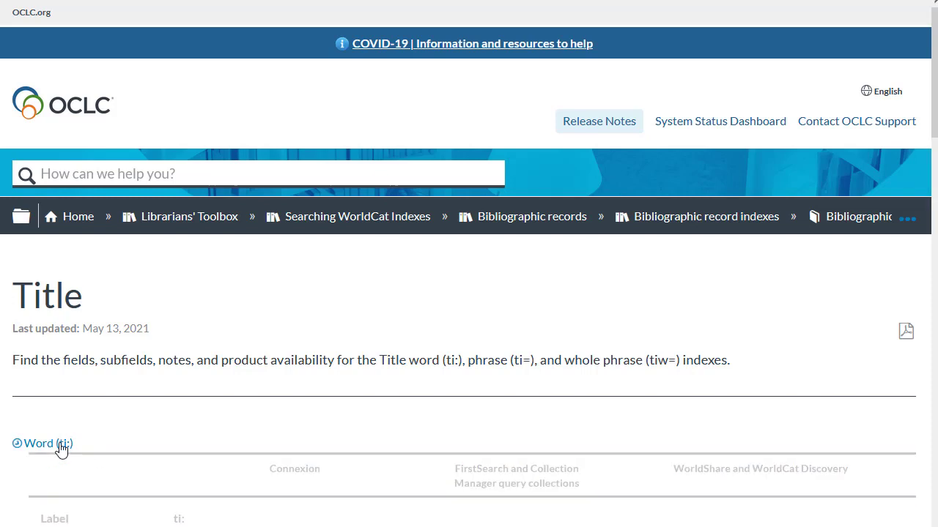
scroll(347, 481, "down", 3)
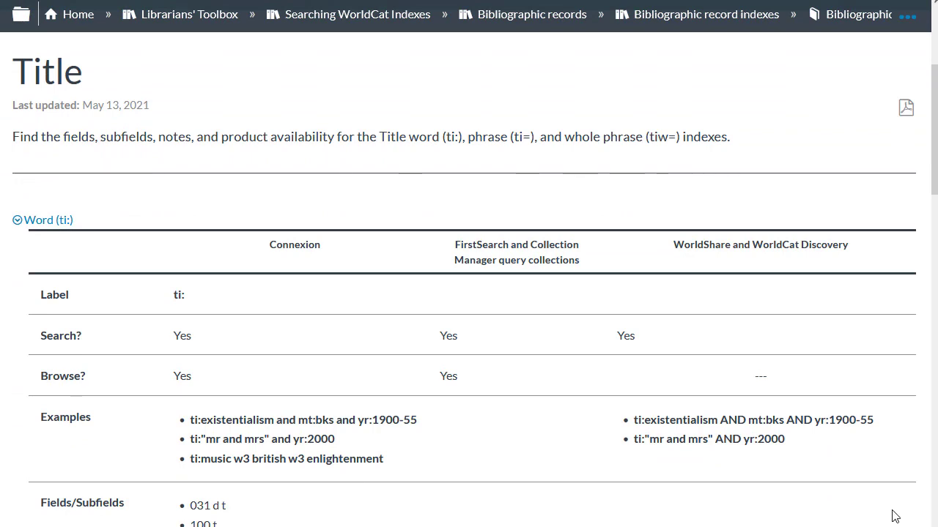
scroll(895, 517, "down", 3)
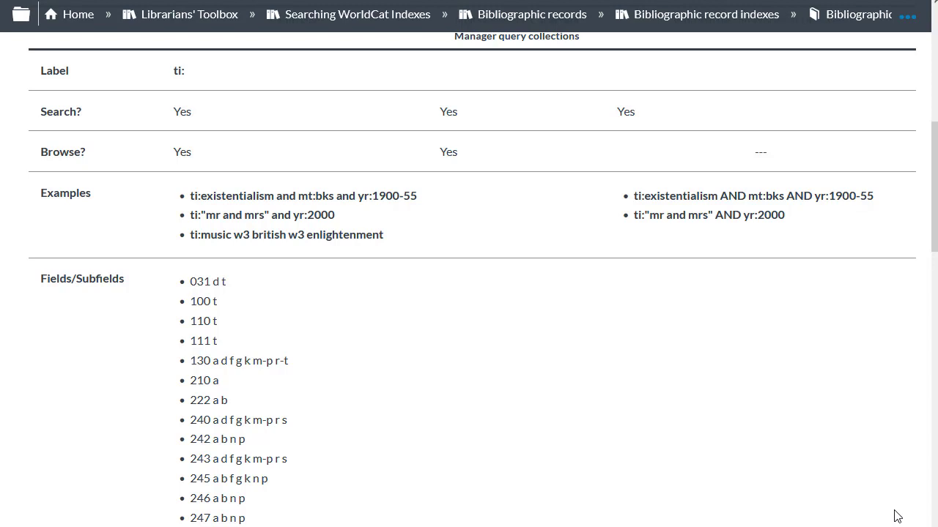
Expand the Phrase (ti=) index details and read through them
scroll(895, 516, "down", 15)
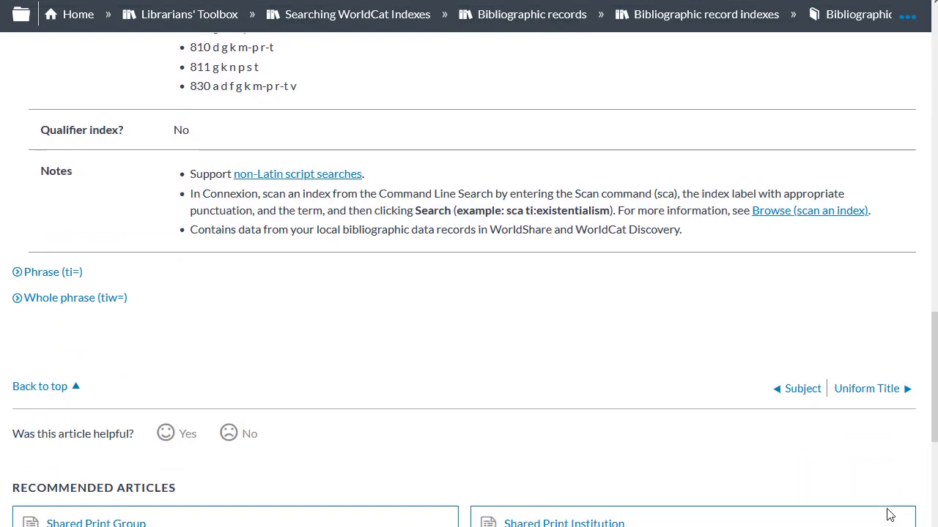
left_click(42, 276)
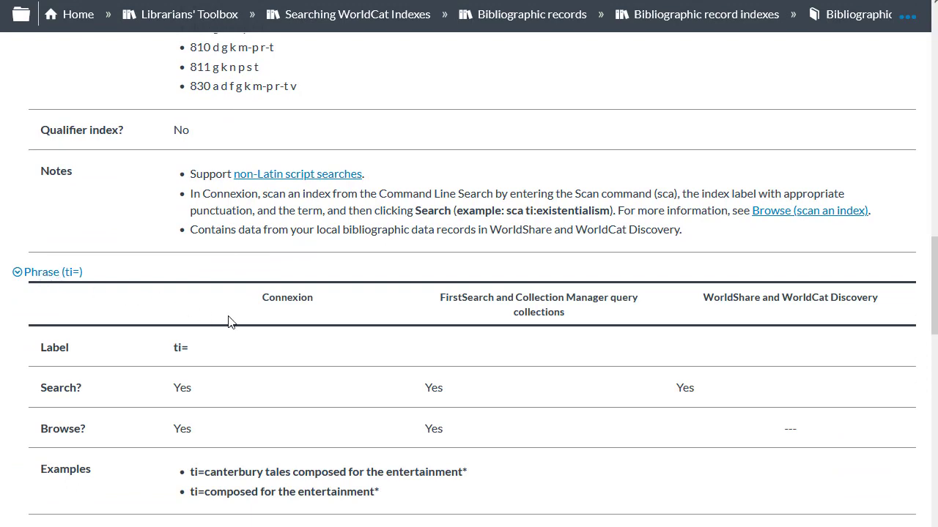
scroll(421, 457, "down", 3)
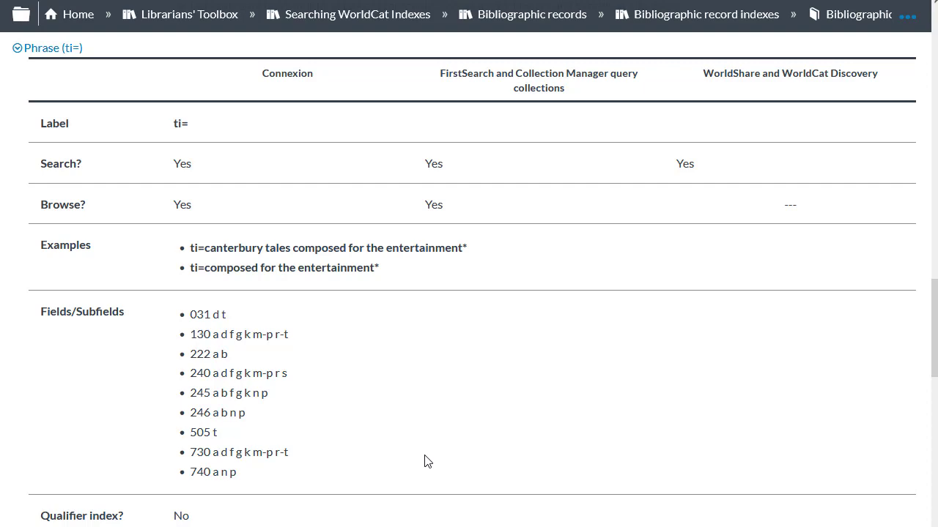
scroll(427, 460, "down", 5)
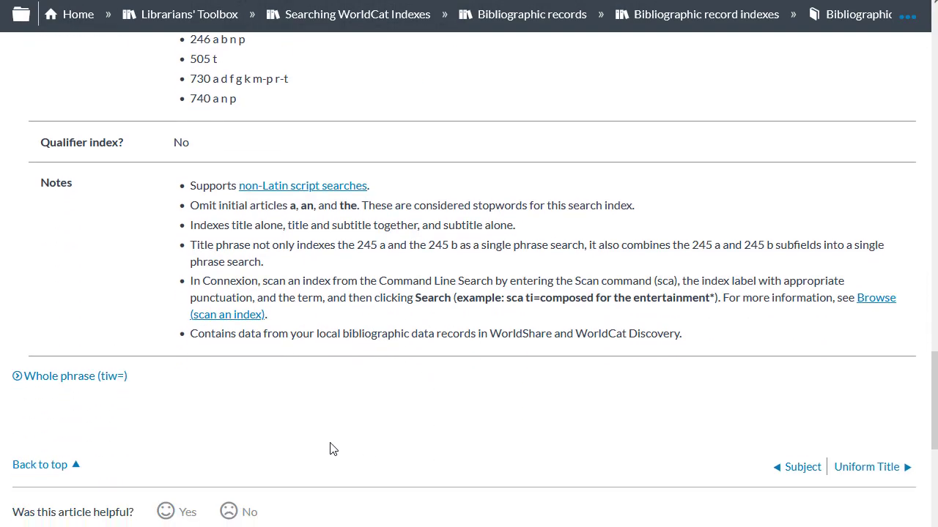
Expand the Whole phrase (tiw=) details, then return to the Bibliographic records page
left_click(57, 382)
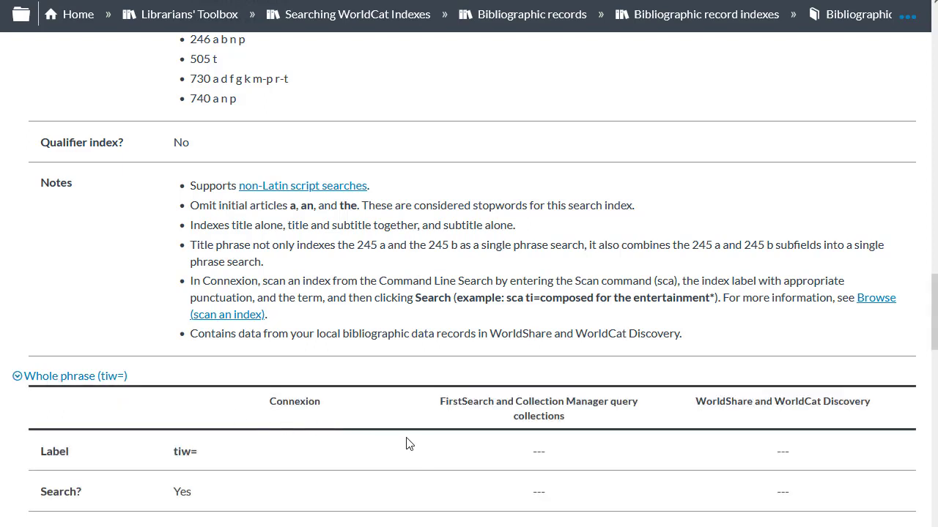
scroll(414, 442, "down", 2)
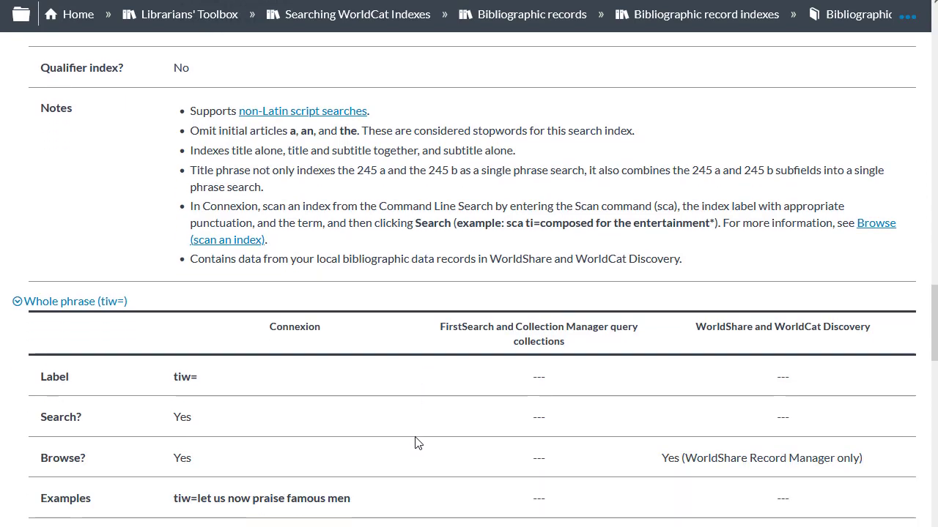
scroll(414, 443, "down", 3)
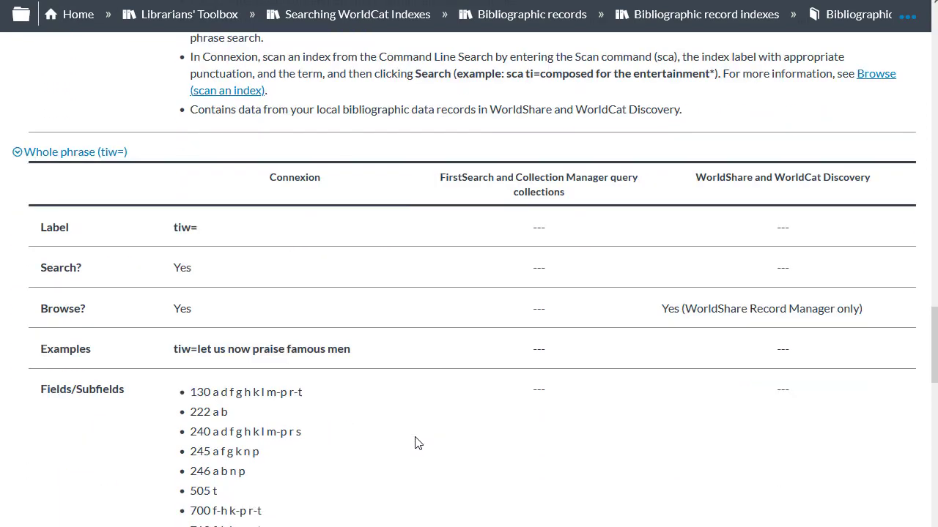
scroll(414, 443, "up", 10)
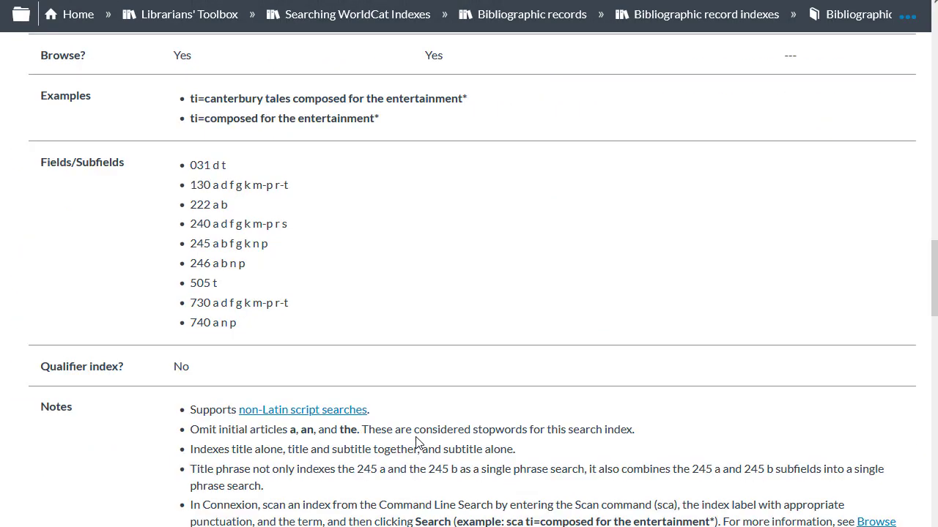
scroll(415, 443, "up", 10)
key("alt+Left")
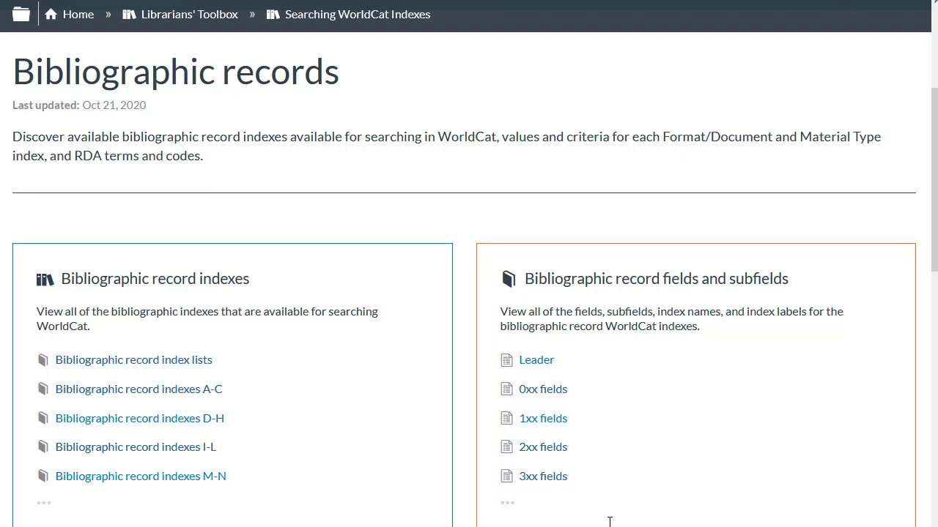
Show all field groups through 9xx and open the 6xx fields reference page
left_click(506, 504)
scroll(595, 494, "down", 3)
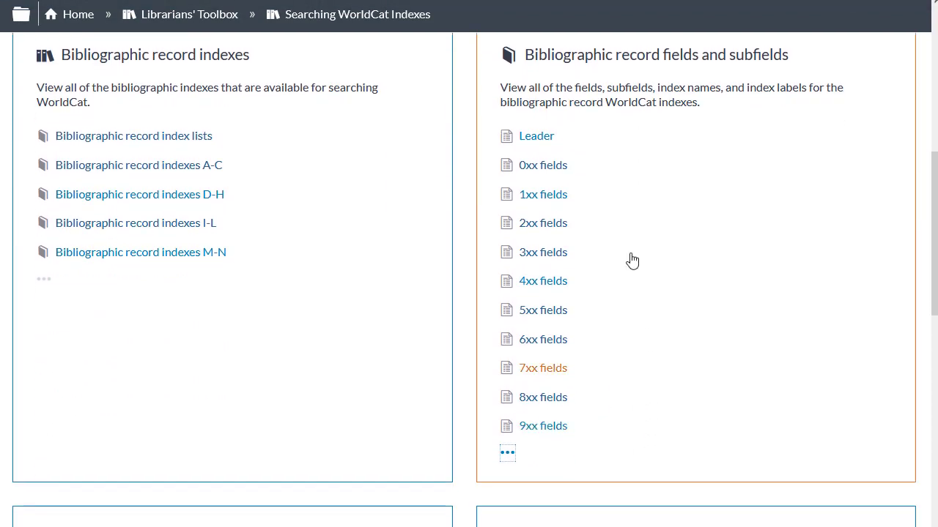
left_click(540, 342)
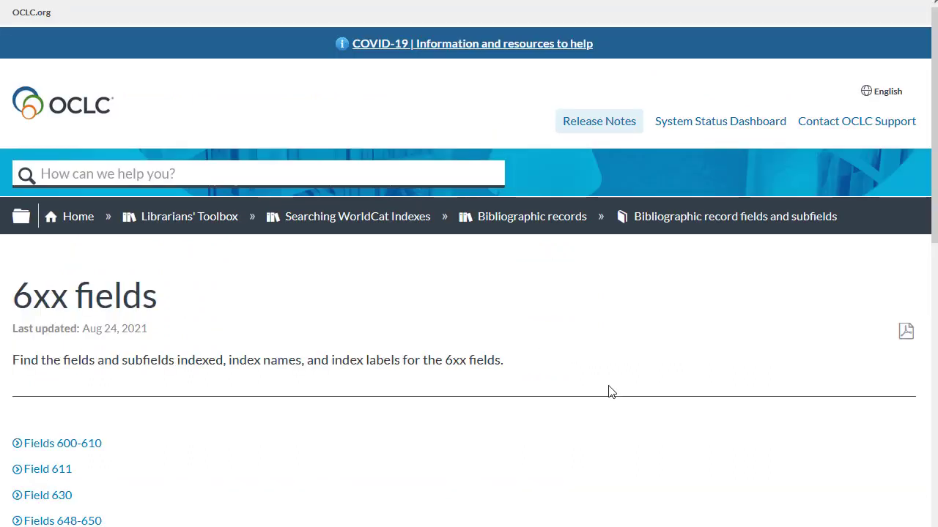
scroll(609, 393, "down", 2)
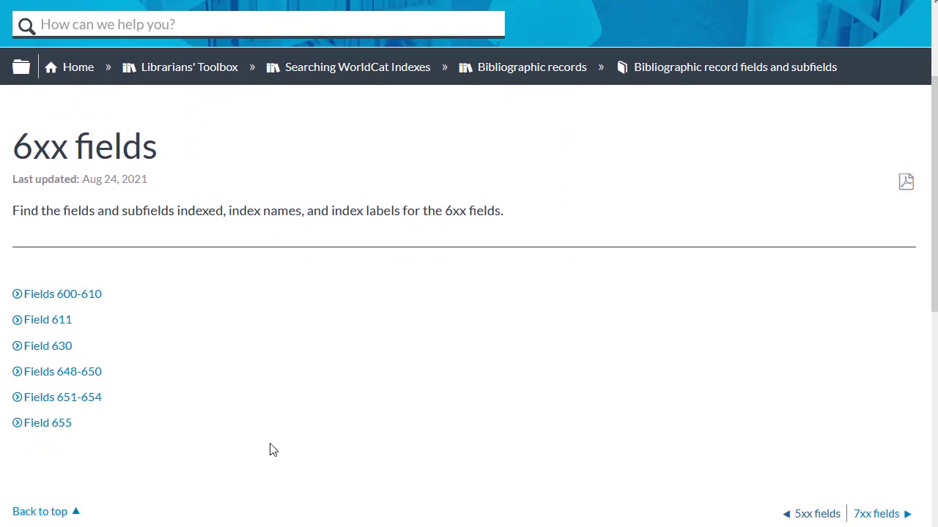
Expand the index table for Fields 648-650 and scroll through it
left_click(87, 377)
scroll(89, 378, "down", 4)
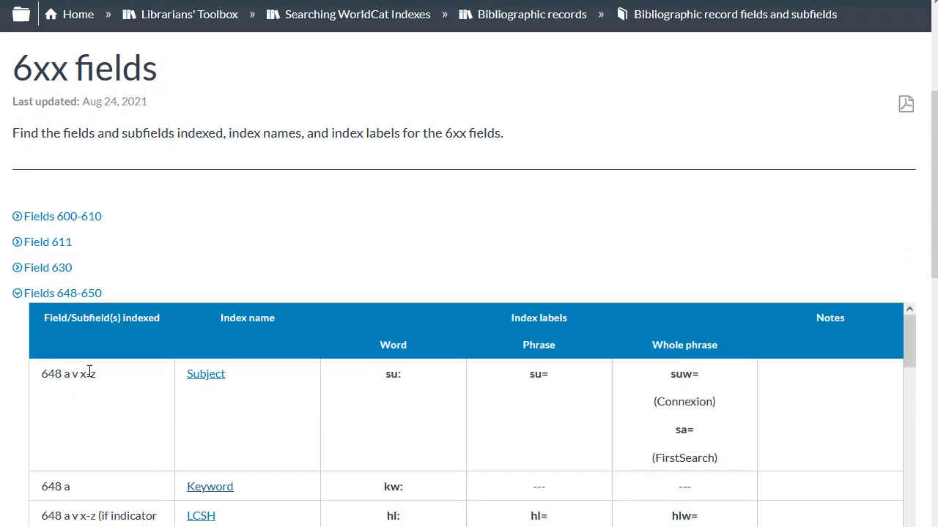
scroll(92, 378, "down", 8)
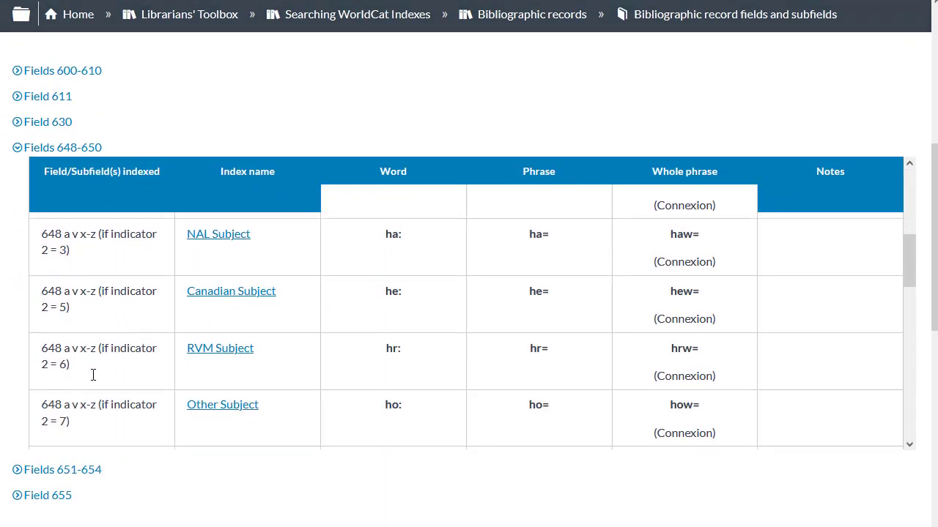
scroll(93, 375, "down", 6)
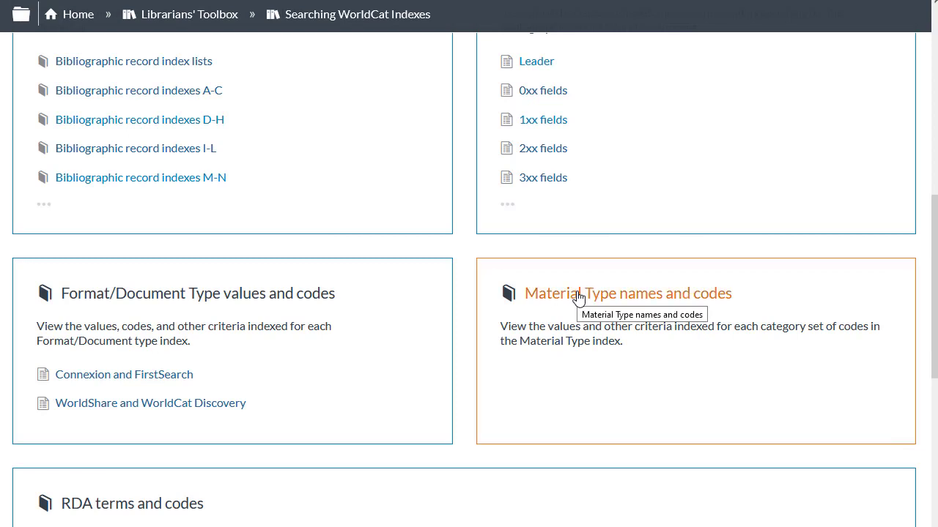
Open Material Type names and codes and scroll down to the Musical scores (sco) section
left_click(577, 296)
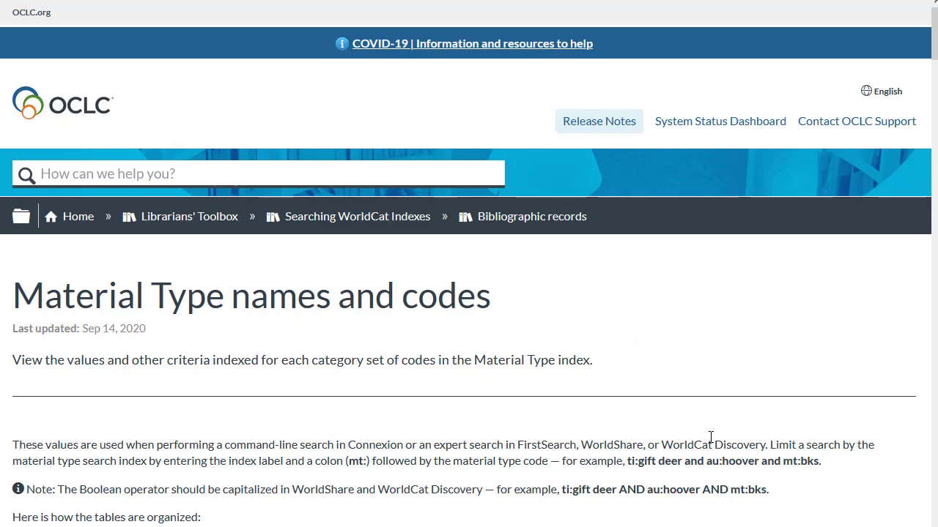
scroll(709, 439, "down", 2)
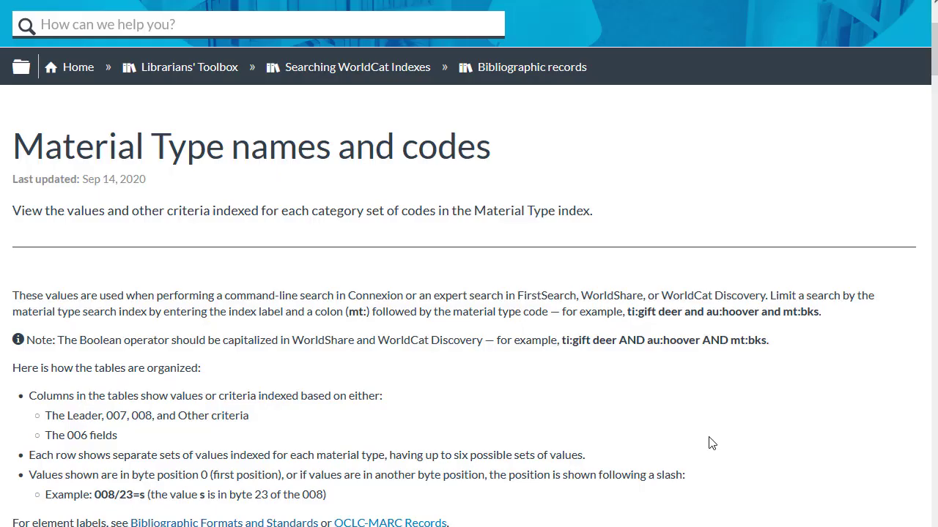
scroll(709, 443, "down", 1)
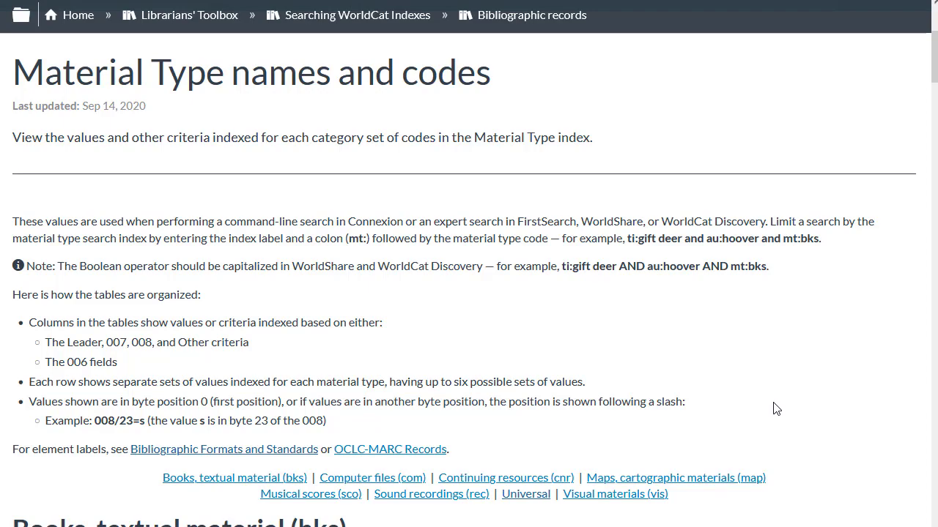
scroll(811, 434, "down", 3)
scroll(811, 434, "down", 15)
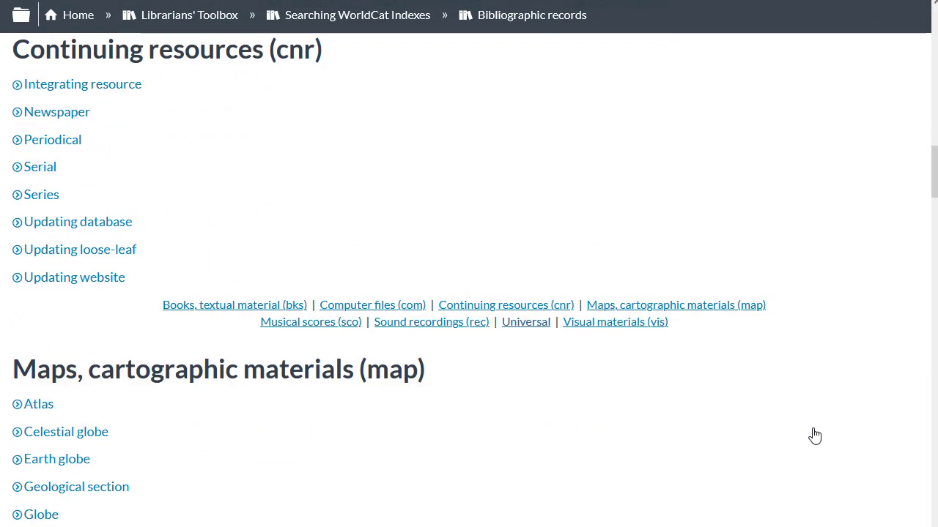
scroll(814, 436, "down", 4)
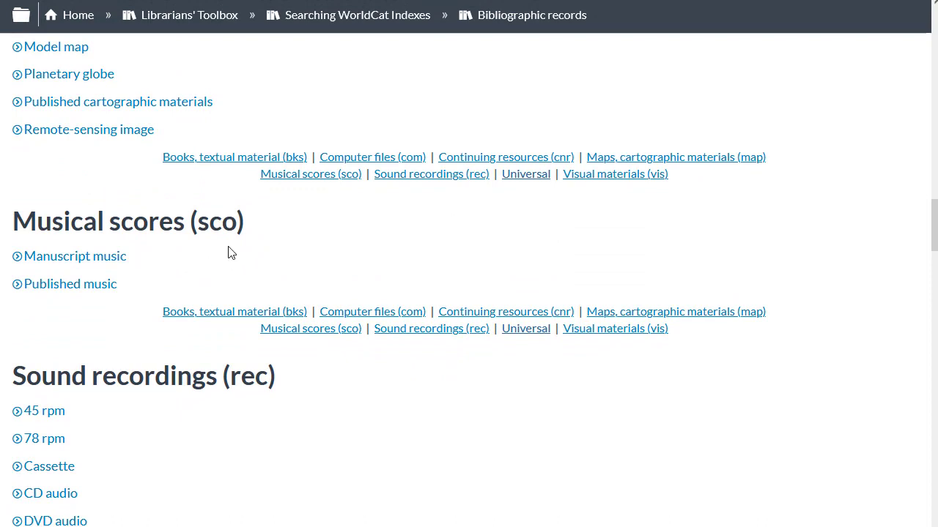
Expand Manuscript music (mmu) and Published music (pmu) under Musical scores (sco)
left_click(50, 260)
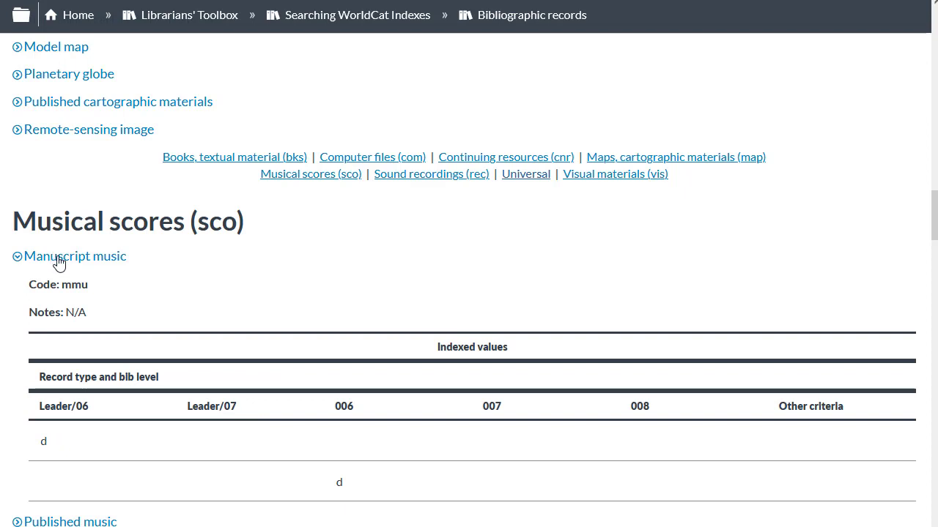
scroll(113, 295, "down", 1)
scroll(115, 296, "down", 2)
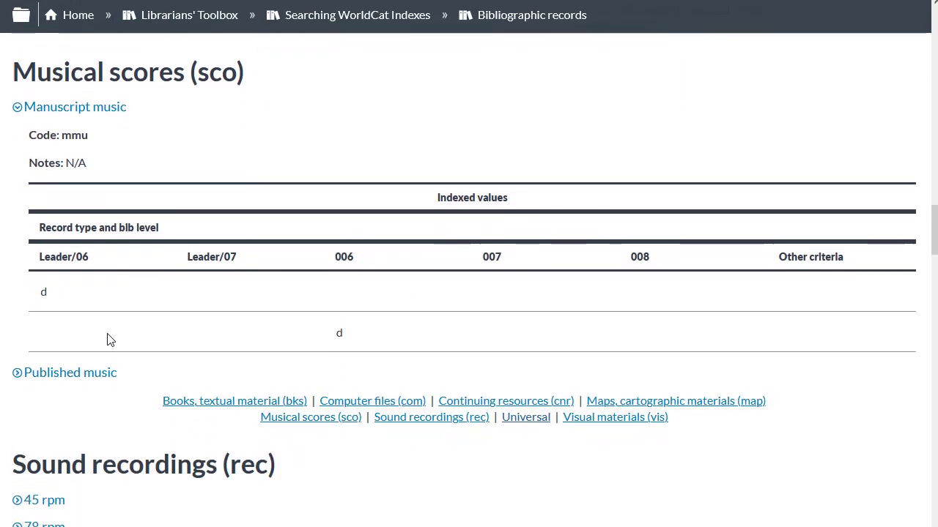
left_click(75, 375)
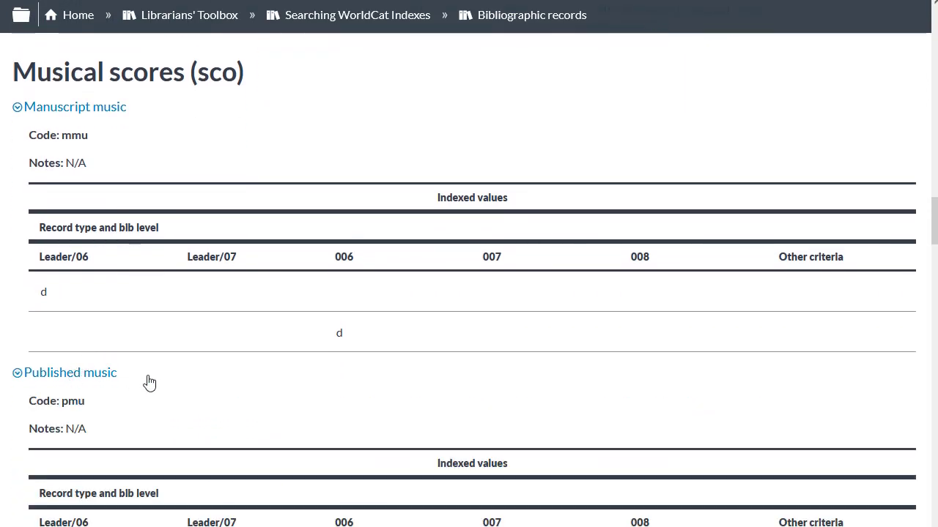
scroll(147, 382, "down", 2)
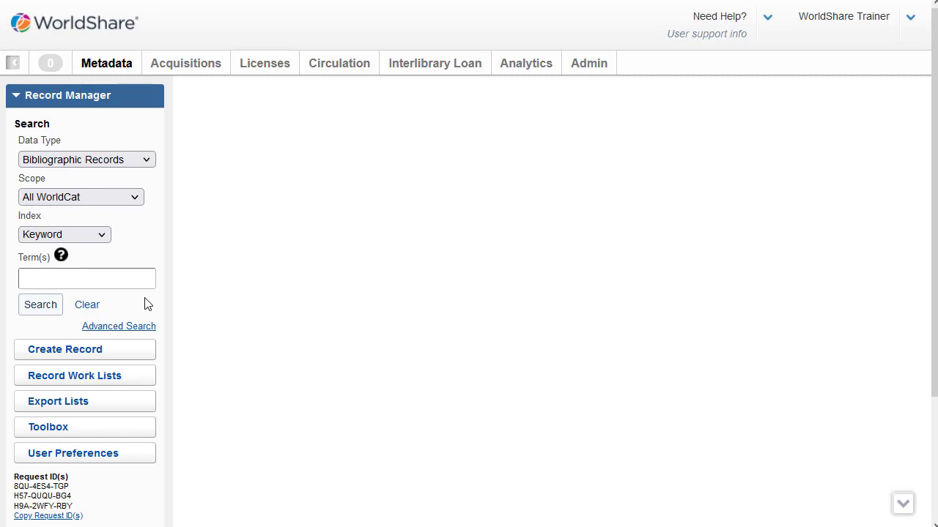
Type the expert search ti=messiah sacred oratorio, pn:handel, pb:schirmer, se:, ll:eng, mt:sco into Term(s)
left_click(117, 279)
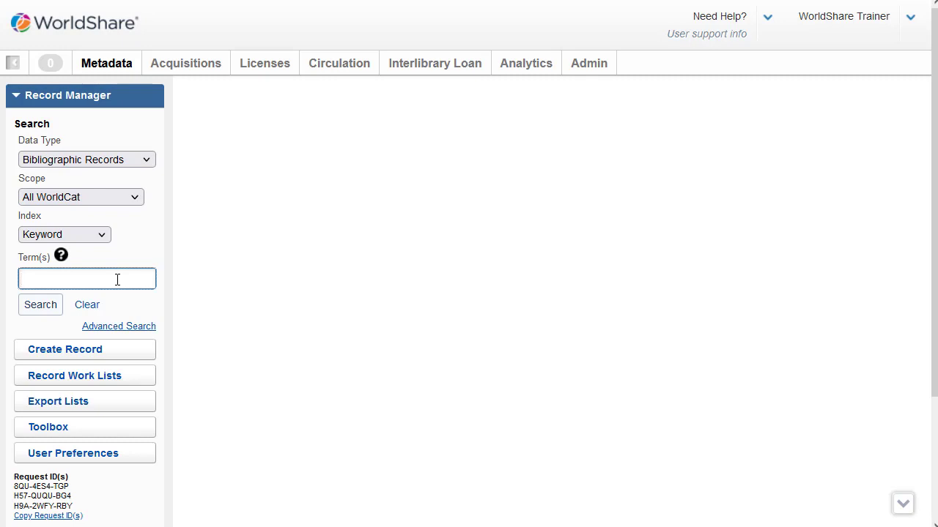
type("ti=messiah sacred oratorio")
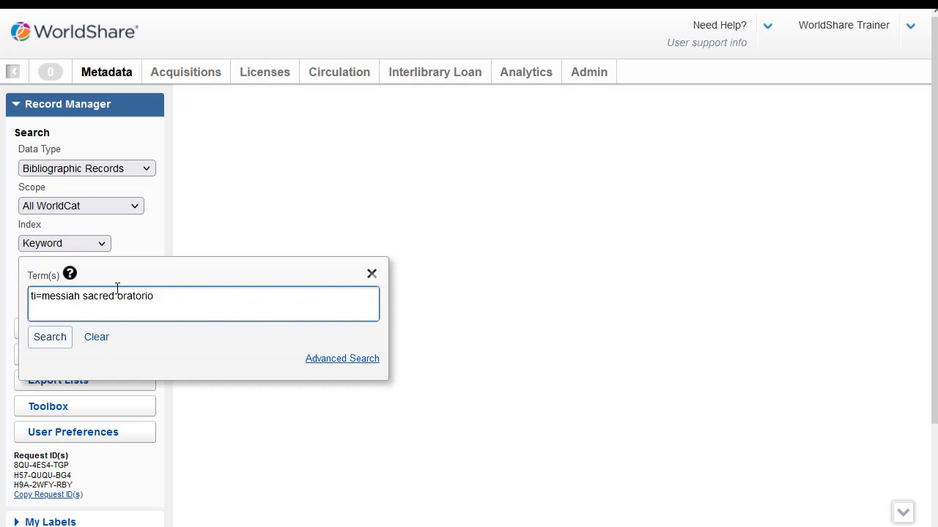
type(" pn:handel")
type("best")
type("pb:s")
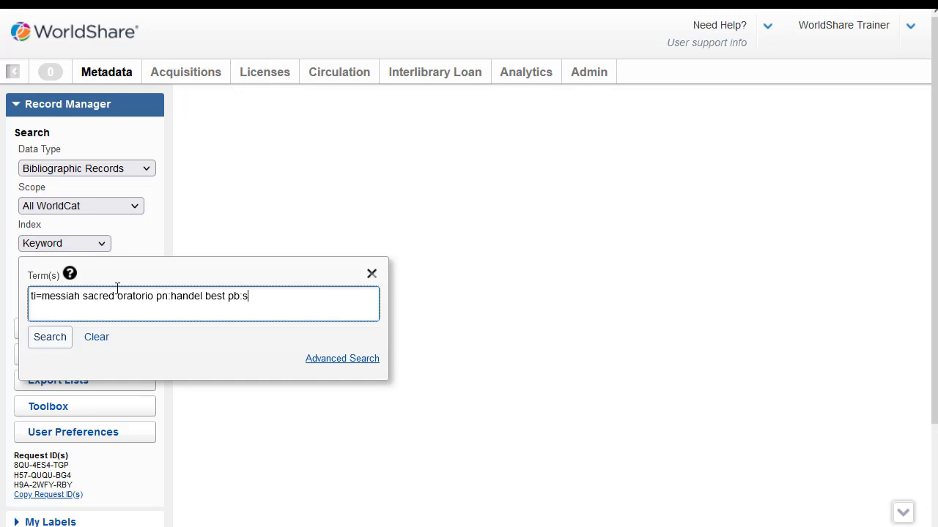
type("chirmer se")
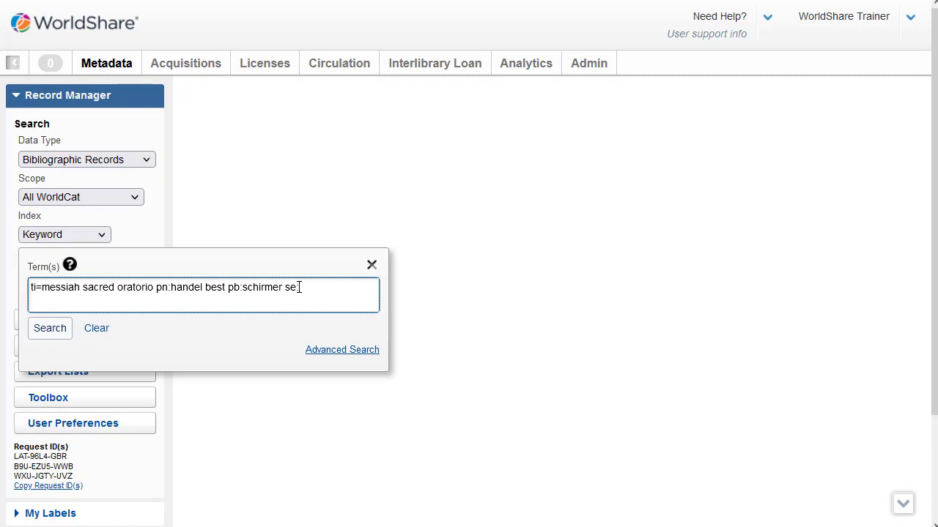
type(": g schirmers collection")
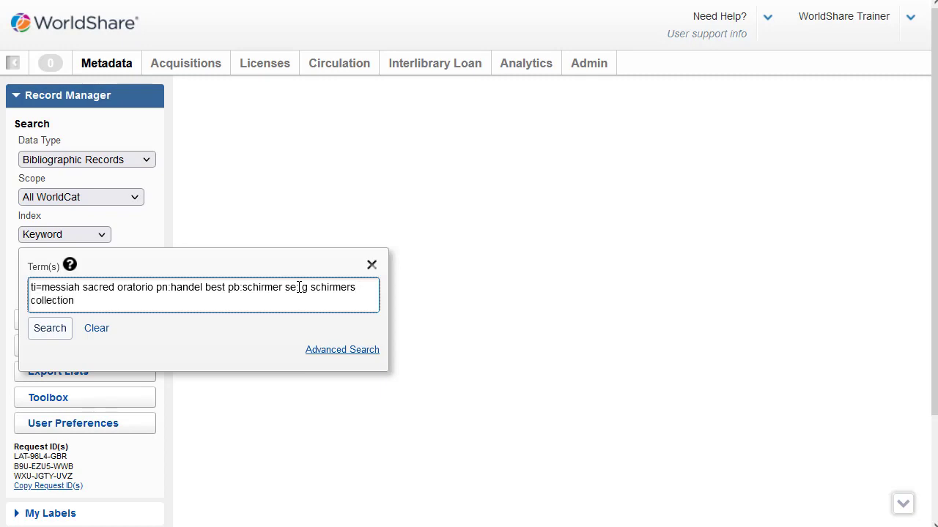
type(" oratorios cantatas")
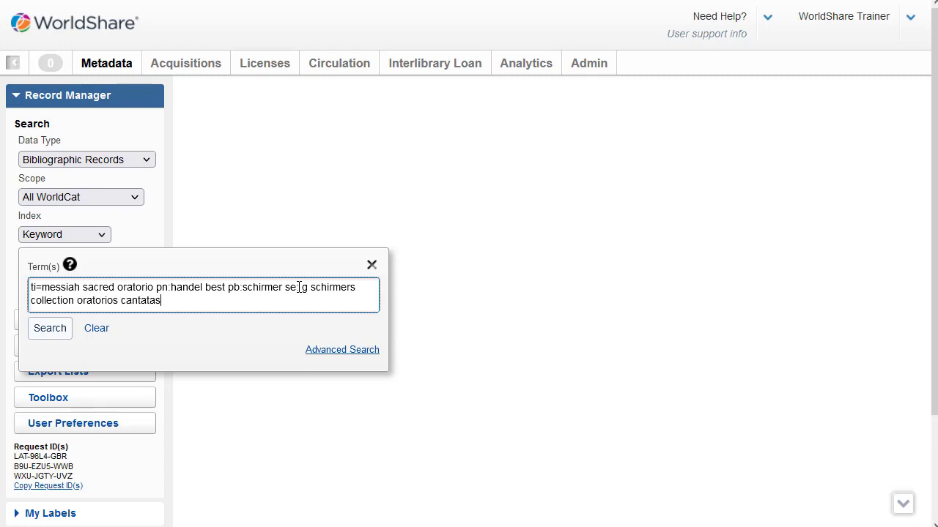
type(" ll:eng")
type("mt:sco")
Run the expert search and select the second result's OCLC number 519133361
left_click(38, 330)
scroll(882, 422, "down", 1)
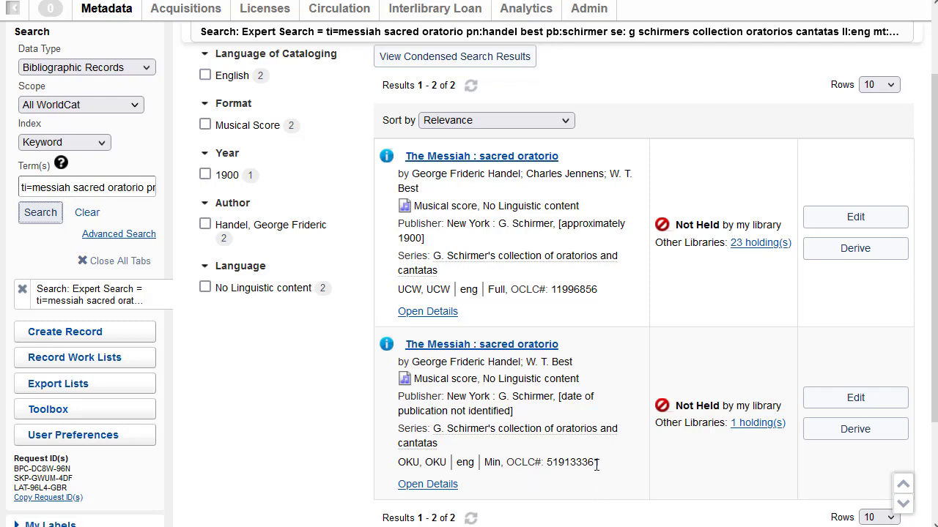
left_click_drag(602, 466, 547, 462)
key("ctrl+c")
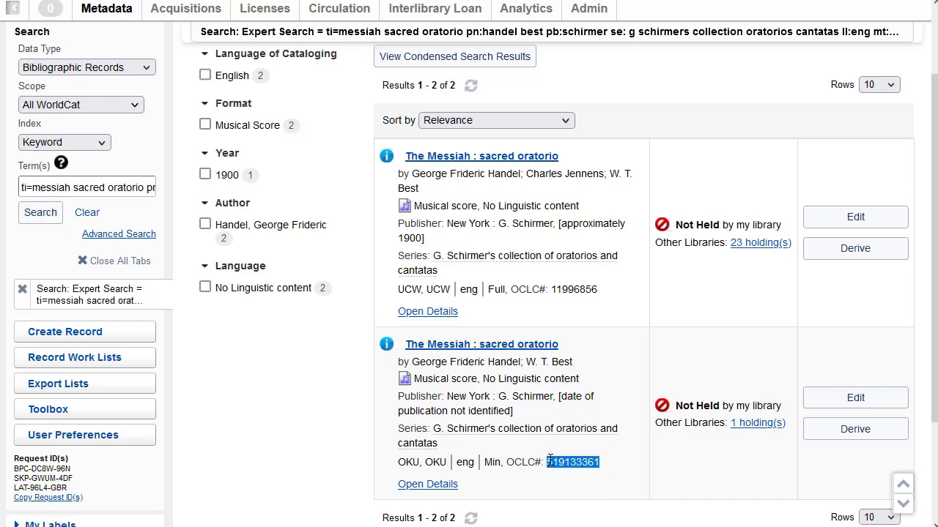
Open record 11996856 for editing and scroll down through its MARC fields, including 245 and 260
left_click(494, 161)
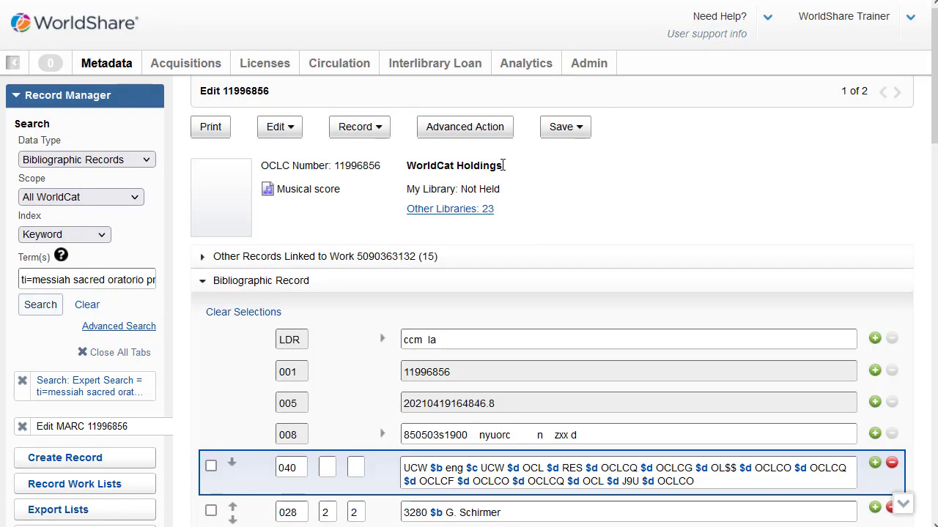
scroll(516, 347, "down", 6)
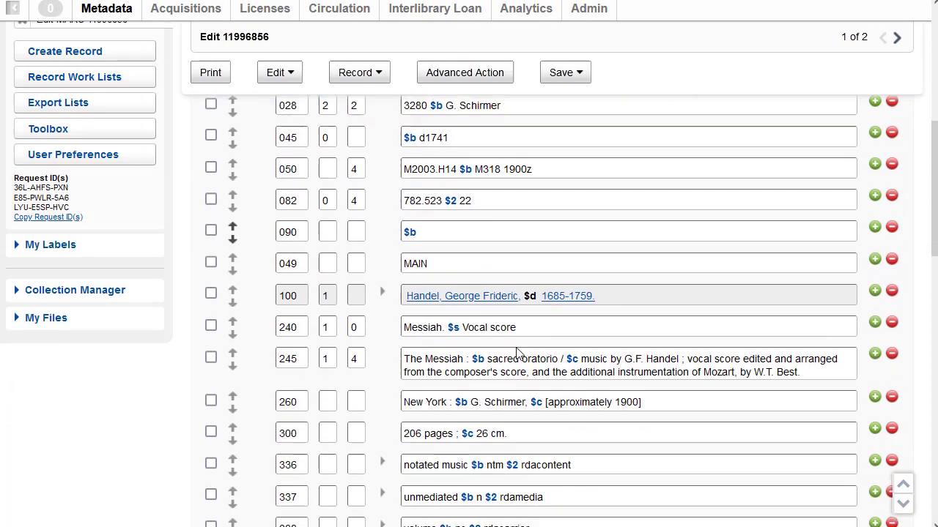
scroll(516, 354, "down", 1)
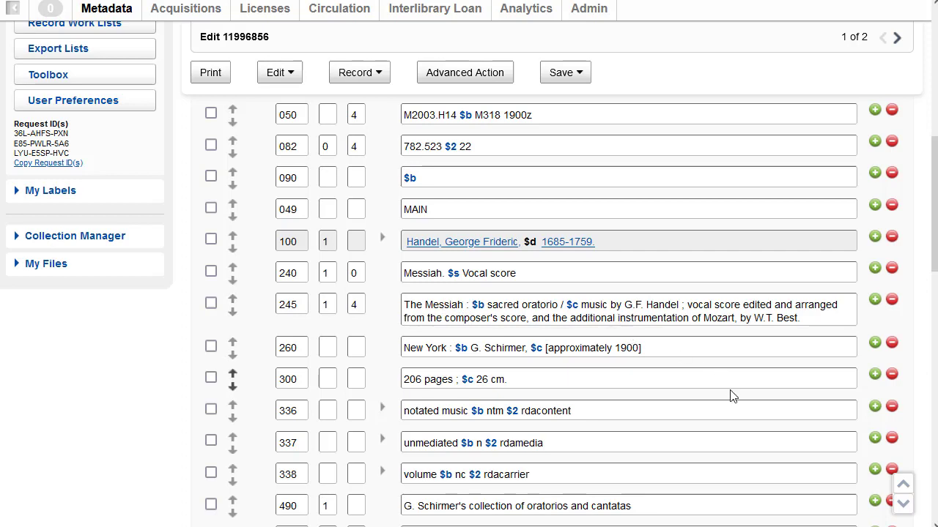
Run Record > Compare against OCLC number 519133361 and scroll through the side-by-side comparison
left_click(379, 74)
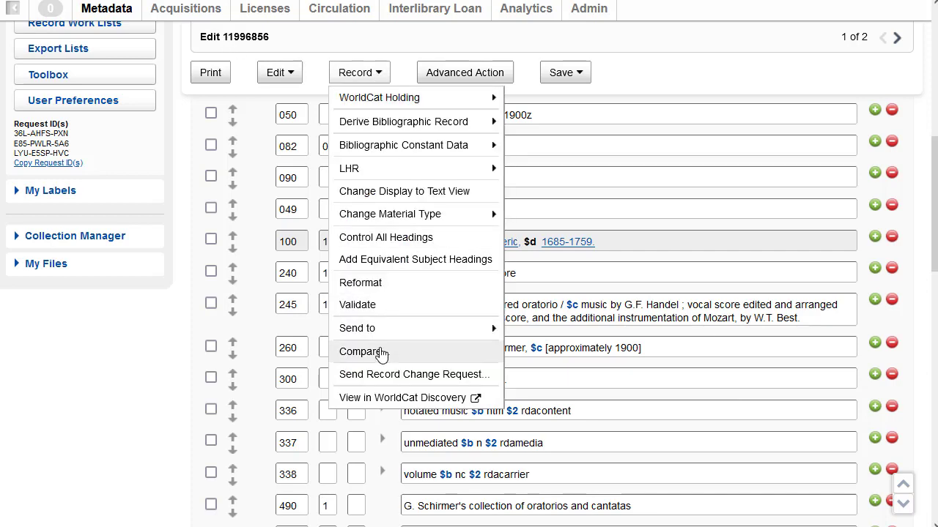
left_click(382, 353)
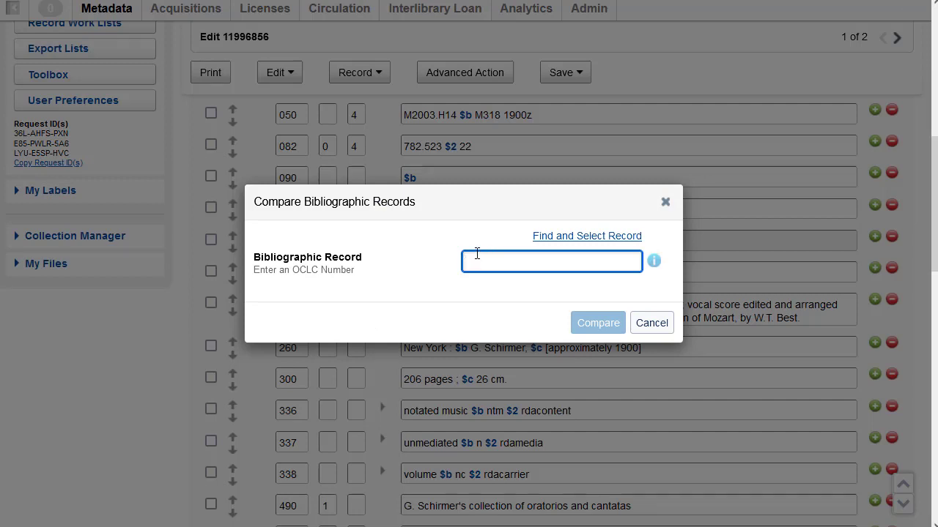
key("ctrl+v")
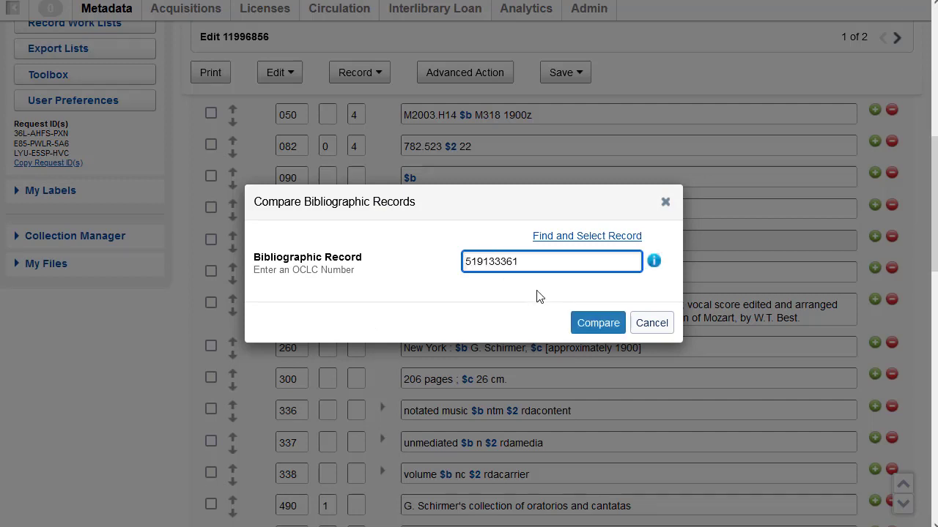
left_click(597, 323)
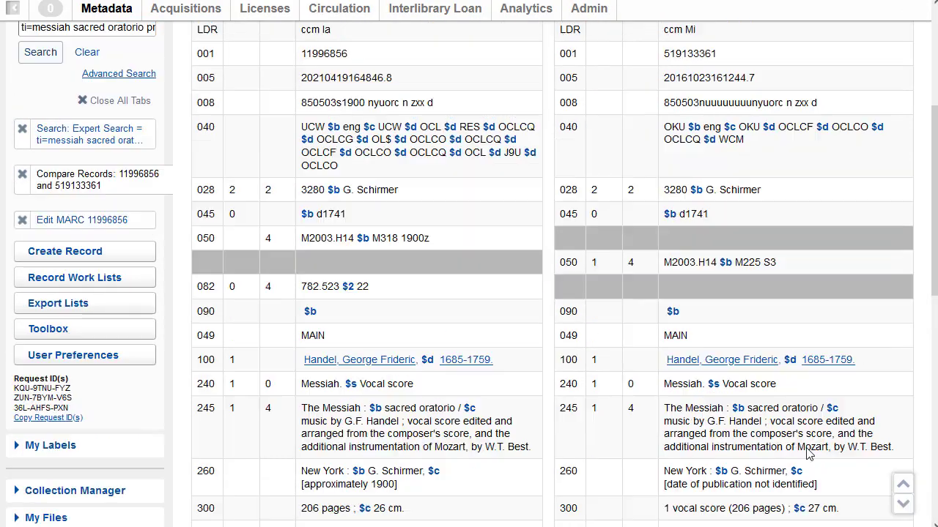
scroll(808, 454, "up", 3)
scroll(808, 454, "down", 8)
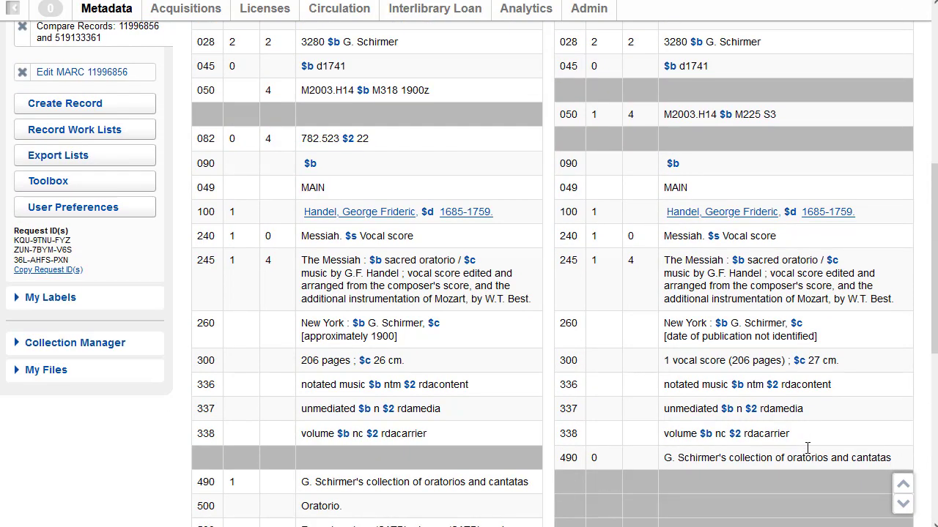
scroll(806, 448, "down", 3)
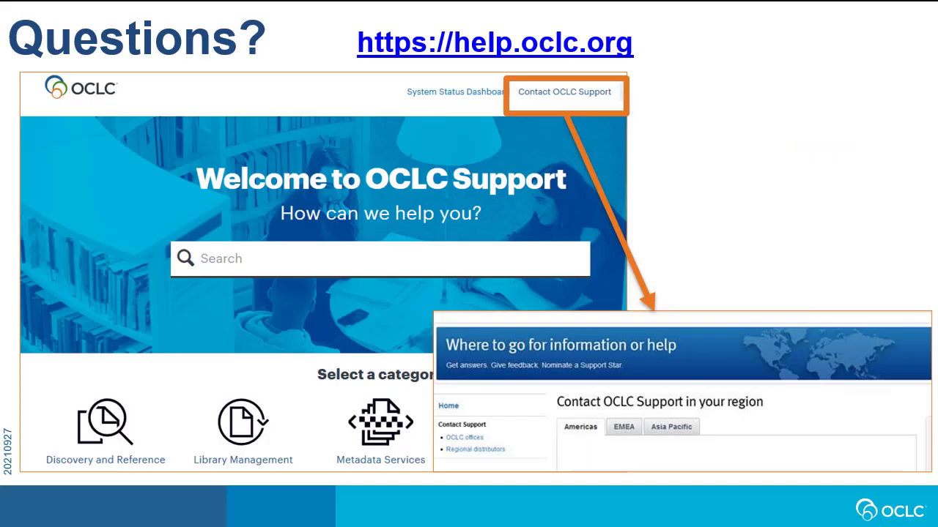